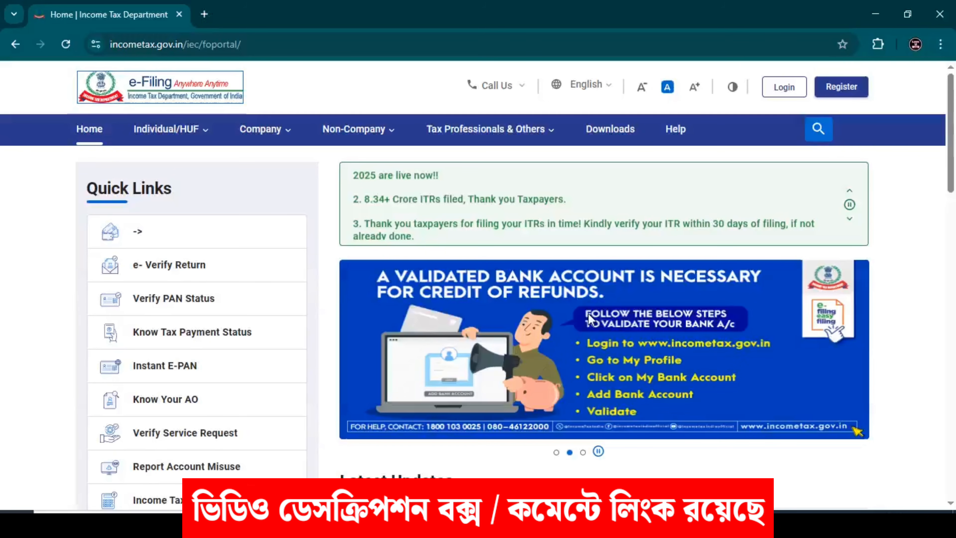
- Open the Link Aadhaar service and validate the entered PAN and Aadhaar number, then read the payment notice
scroll(151, 286, down, 10)
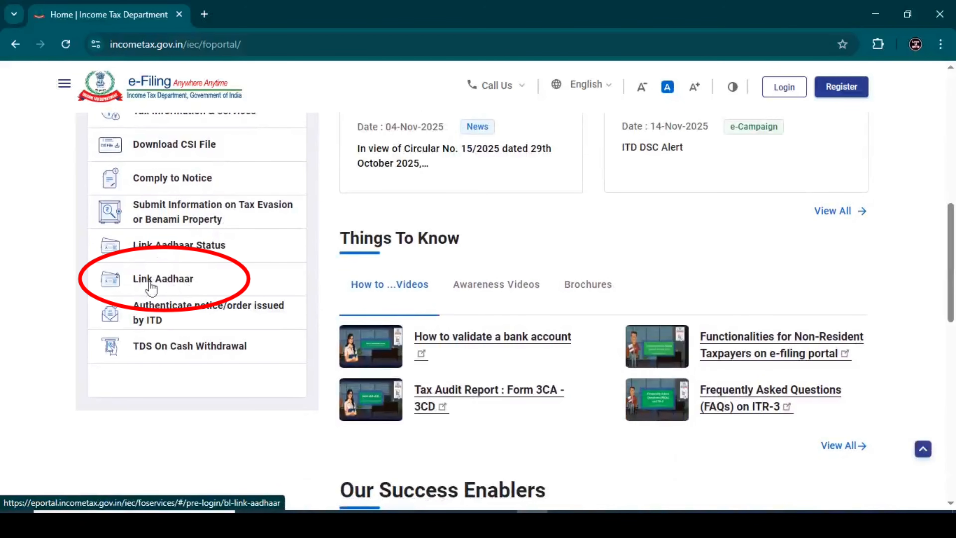
click(150, 289)
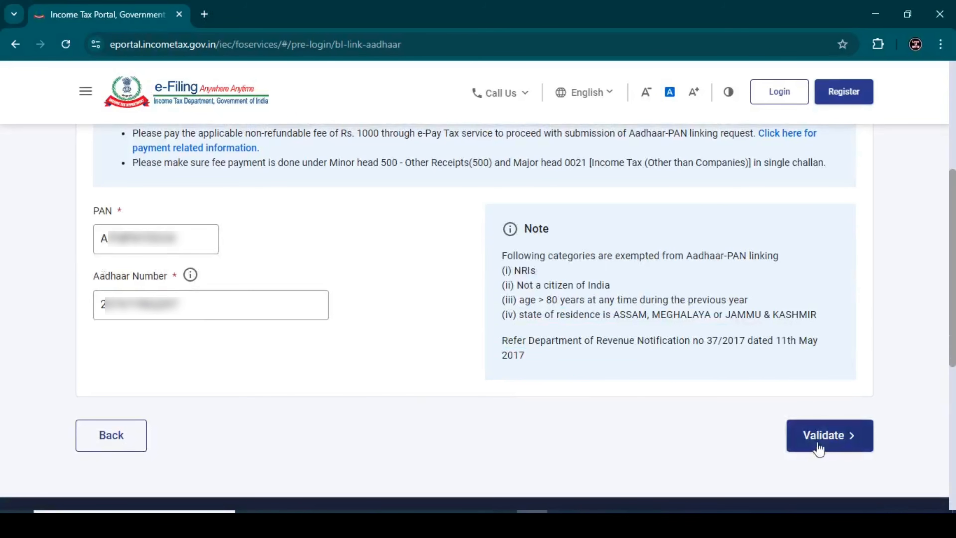
click(819, 448)
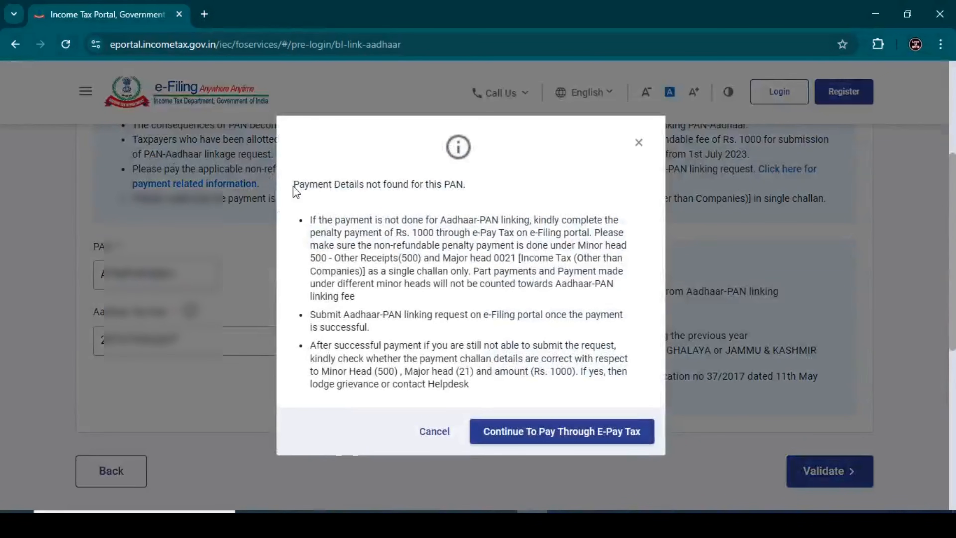
drag(293, 185, 477, 177)
click(427, 191)
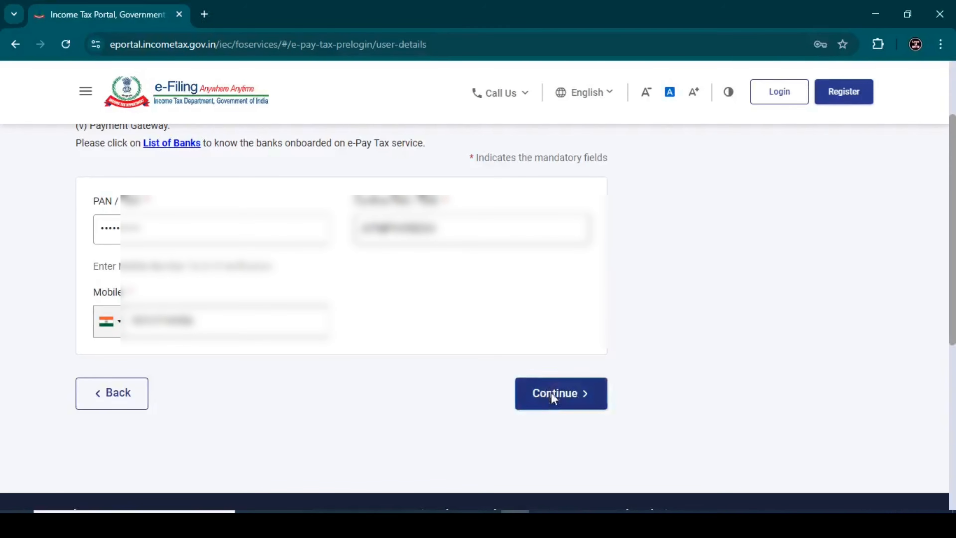
- Submit the PAN and mobile details for e-Pay Tax and verify them with the mobile OTP
click(550, 391)
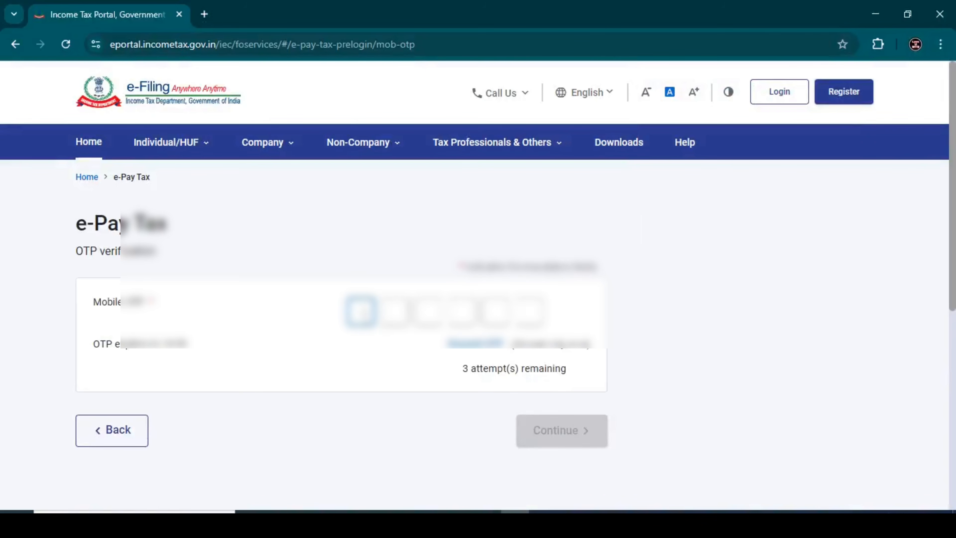
text(****)
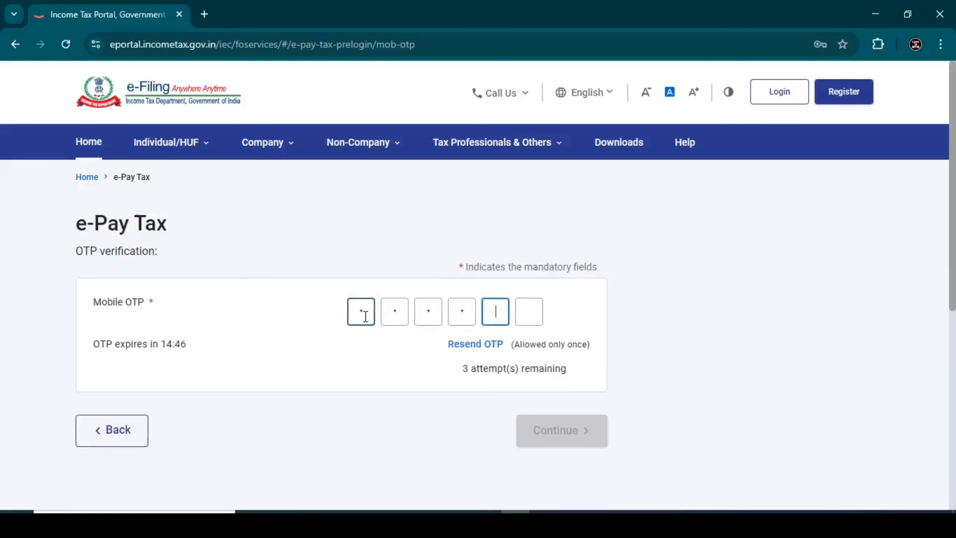
text(*)
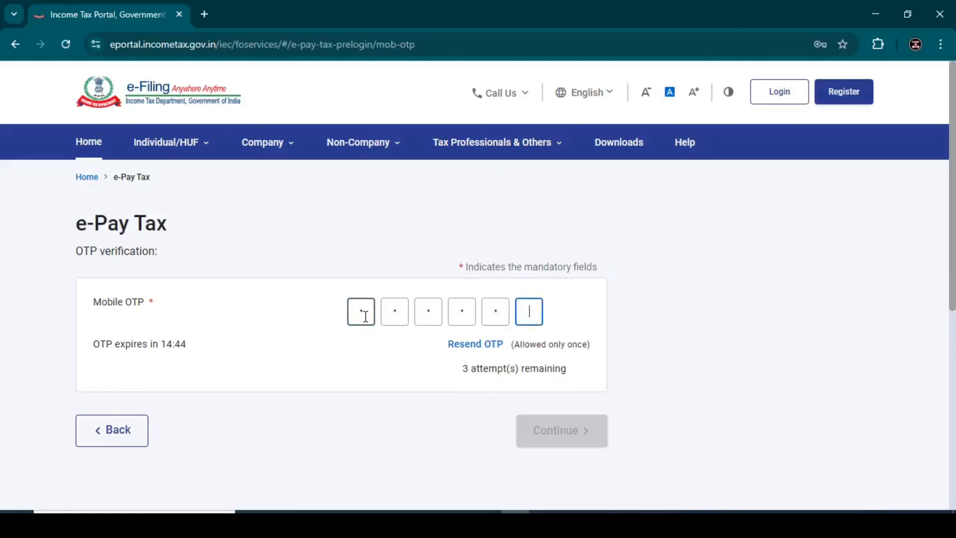
text(*)
click(570, 430)
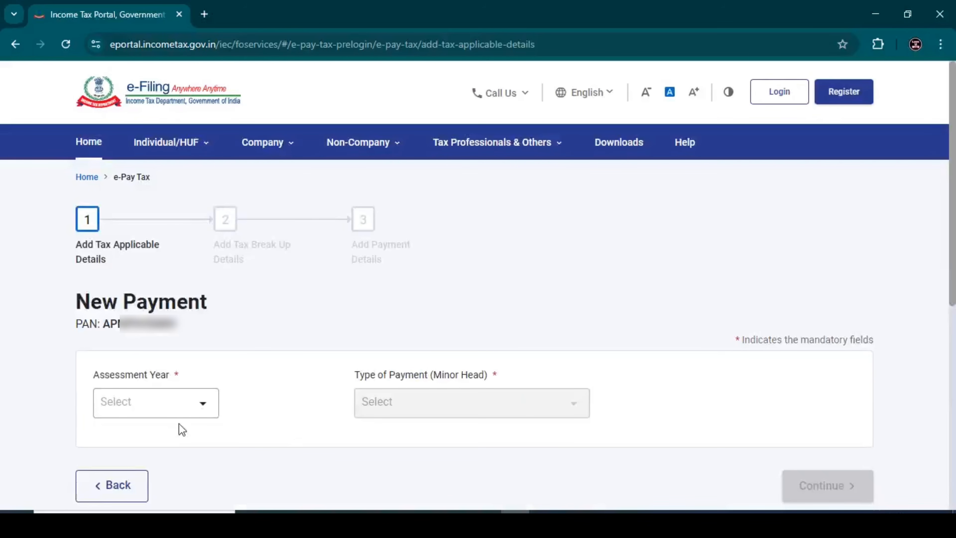
- Set the assessment year of the new payment to 2026-27
click(172, 409)
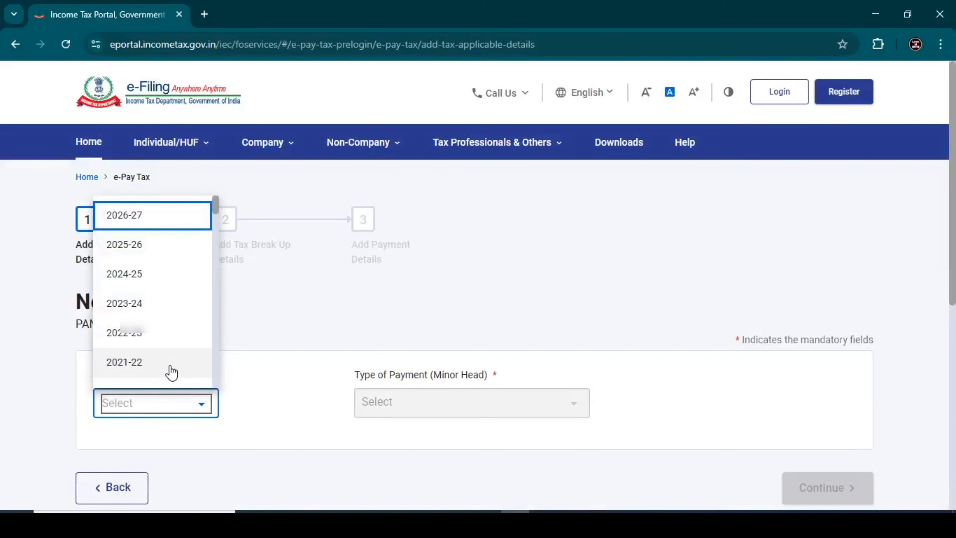
click(142, 218)
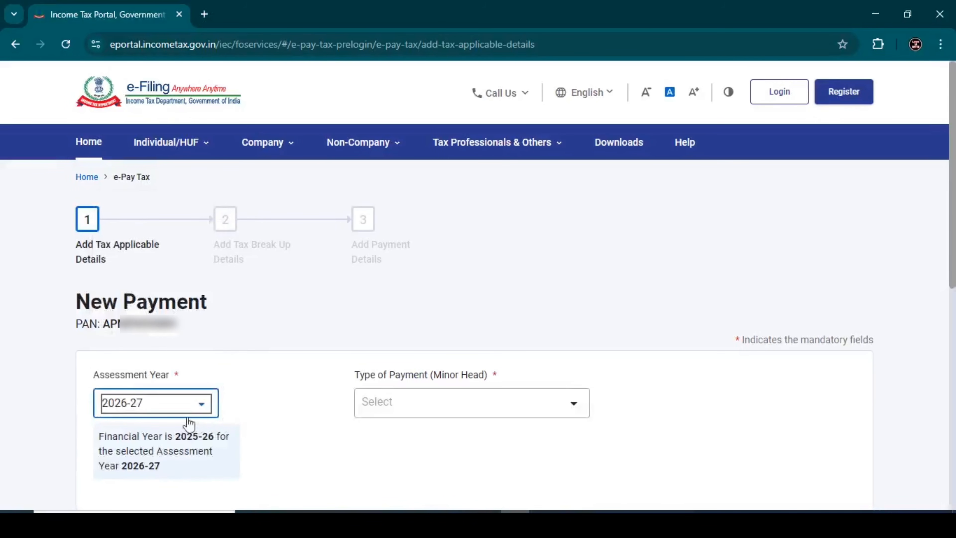
click(184, 405)
click(164, 226)
scroll(410, 372, down, 1)
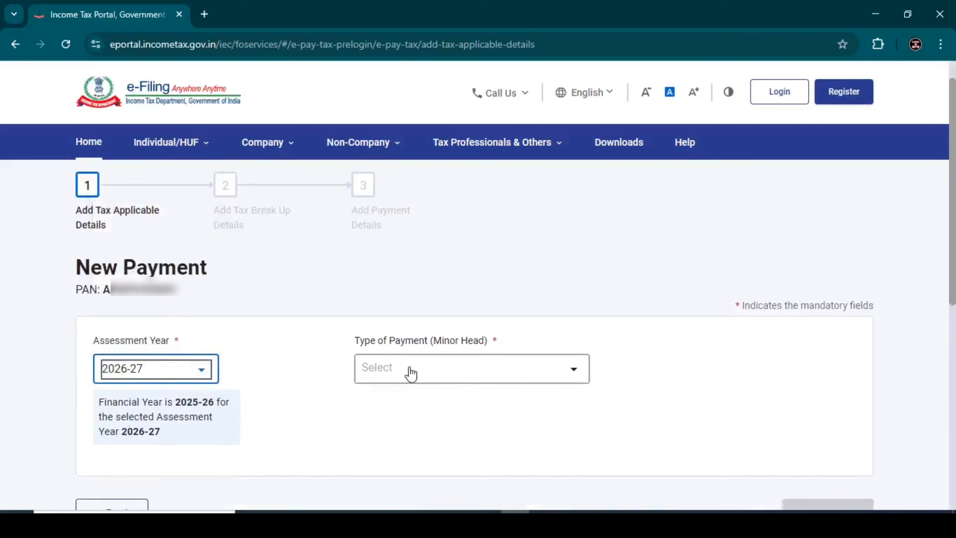
- Set the payment type to Other Receipts (500) with sub-type Fee for delay in linking PAN with Aadhaar, and continue
click(410, 371)
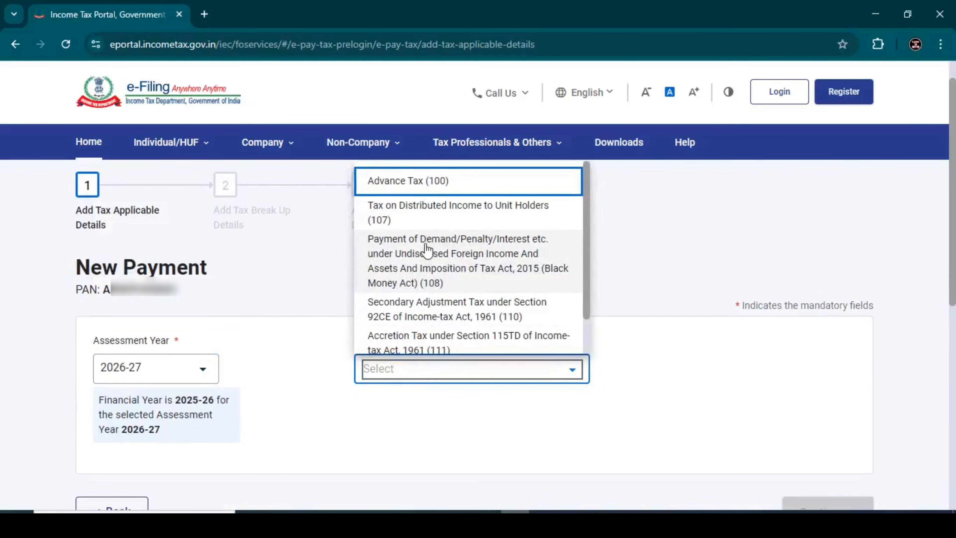
scroll(448, 260, down, 4)
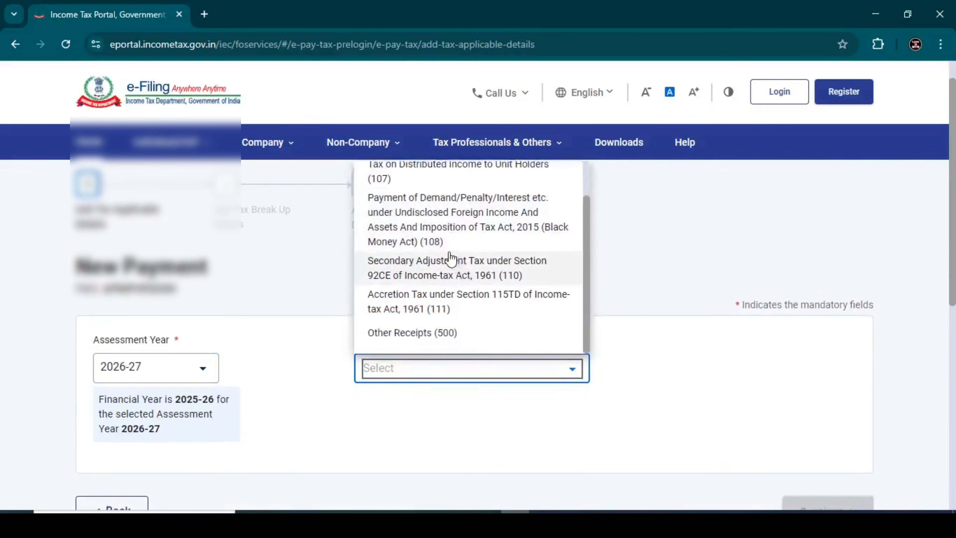
click(450, 230)
scroll(293, 360, down, 4)
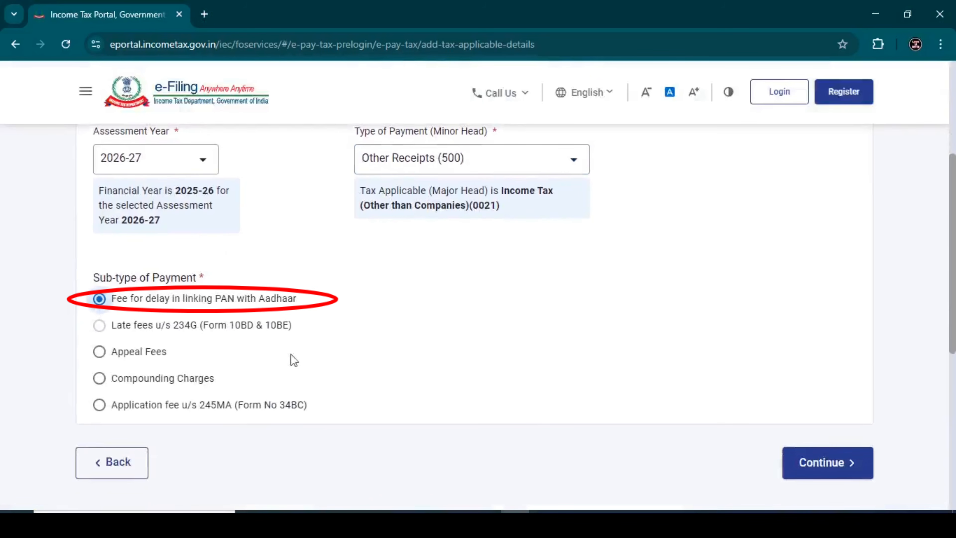
click(830, 465)
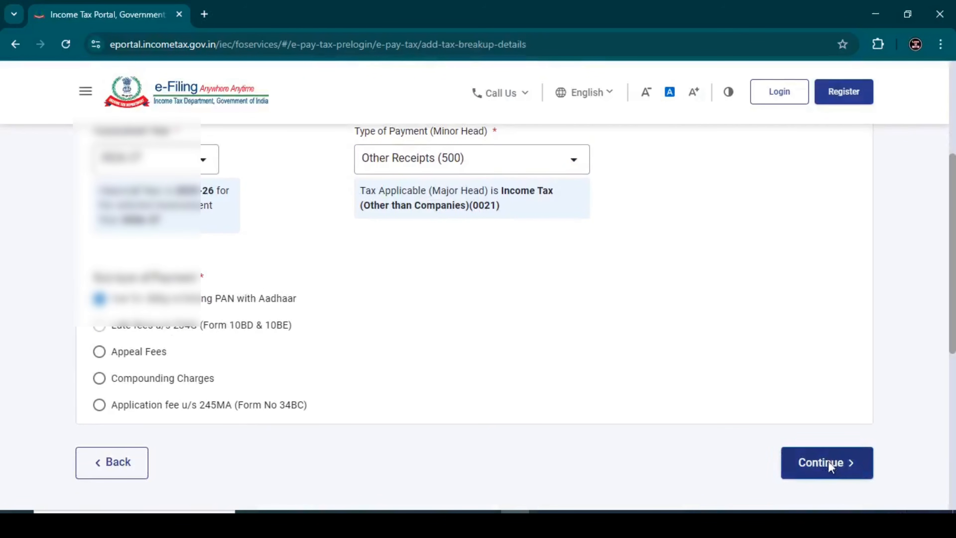
- Review the tax break-up and its total, and proceed to the payment details
scroll(552, 323, down, 2)
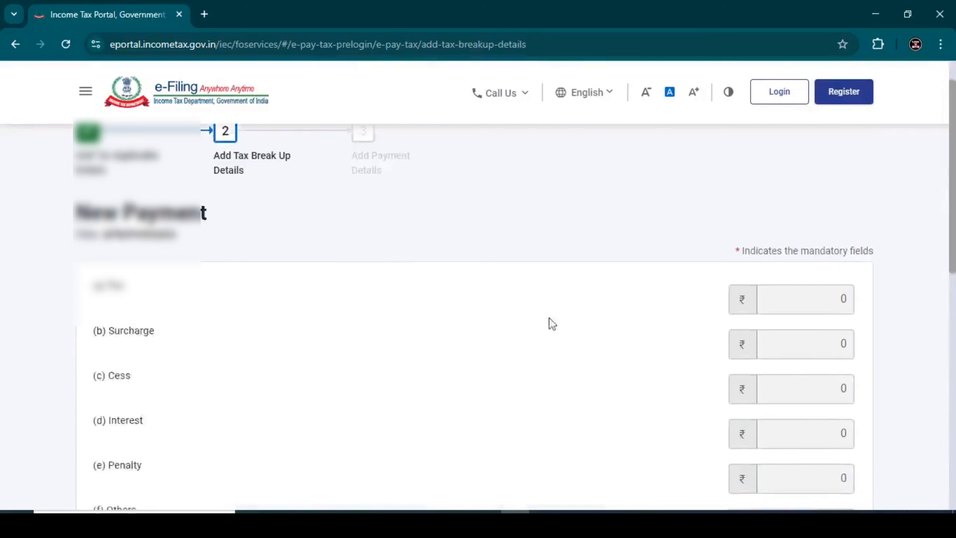
scroll(552, 323, down, 5)
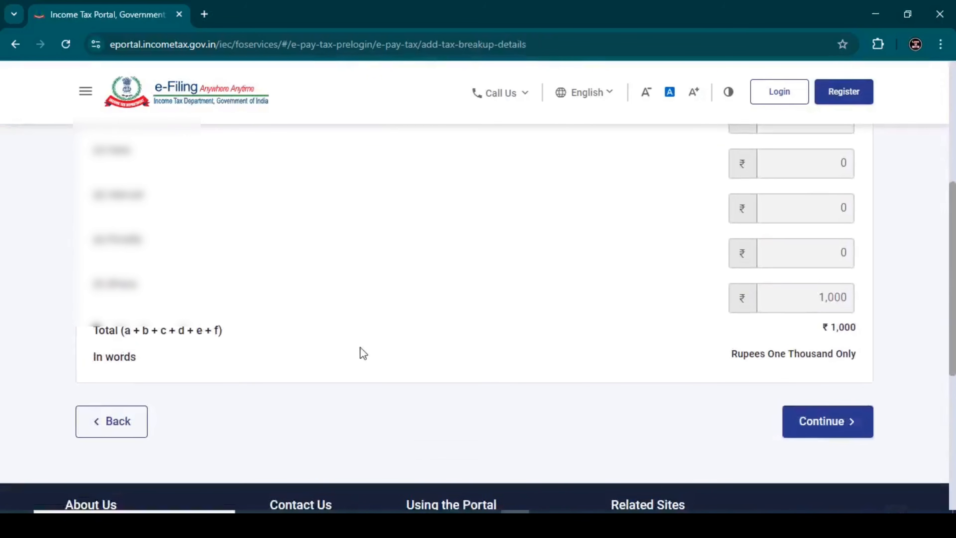
drag(826, 328, 862, 335)
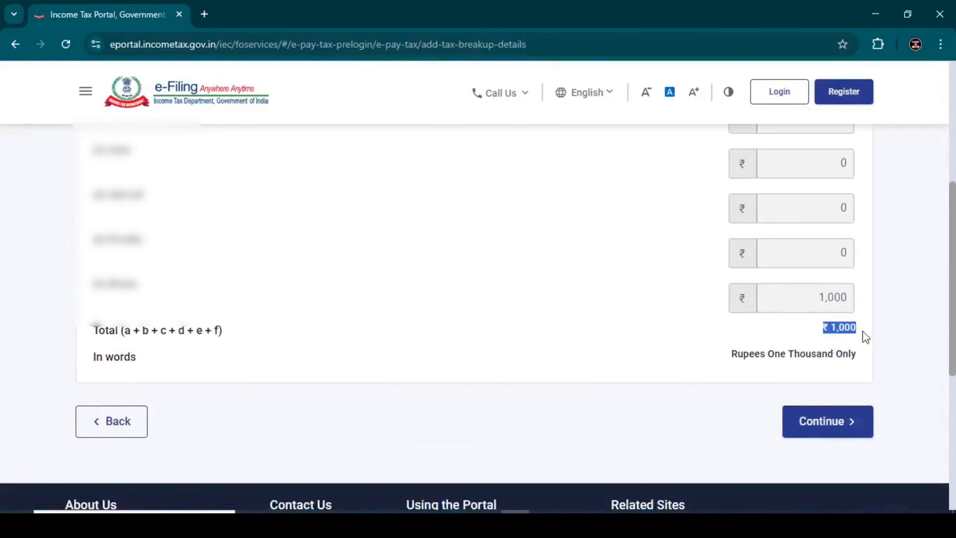
click(716, 341)
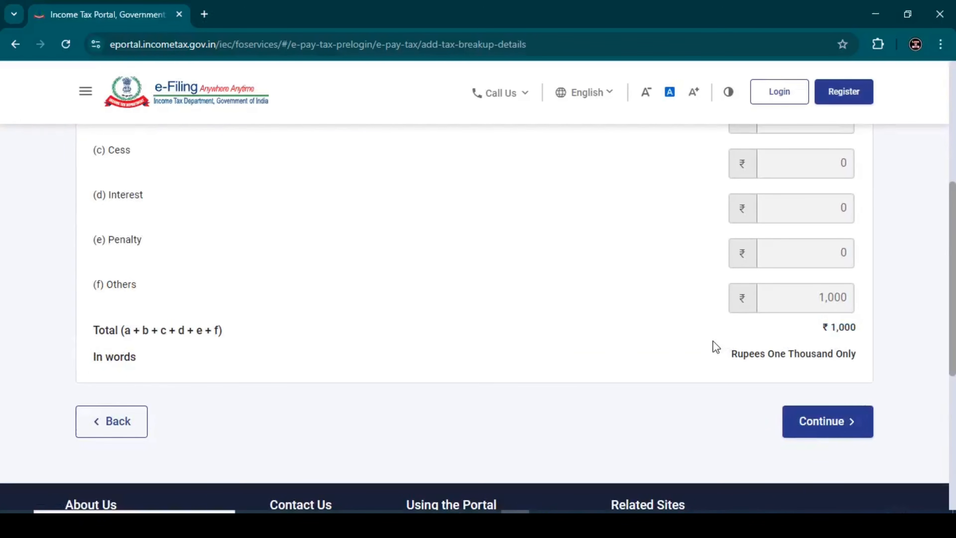
click(812, 431)
- Choose the payment gateway mode including UPI and Credit Card with State Bank Of India, and continue to the preview
click(523, 264)
scroll(452, 282, down, 1)
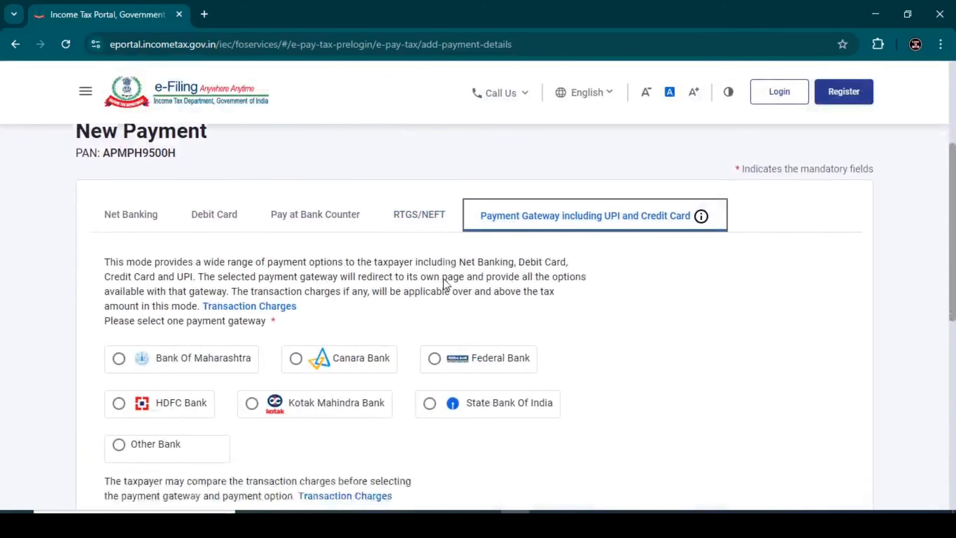
scroll(445, 283, down, 1)
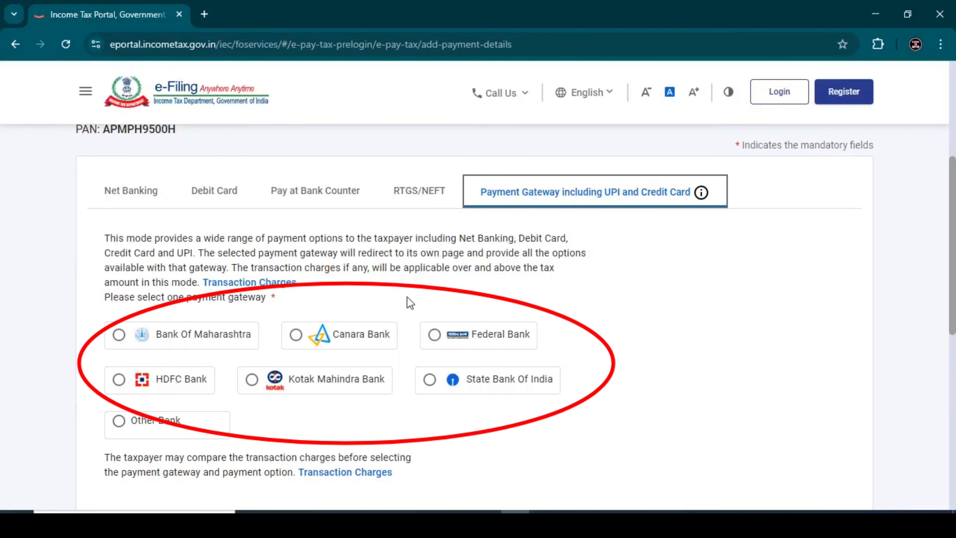
click(431, 381)
scroll(461, 332, down, 3)
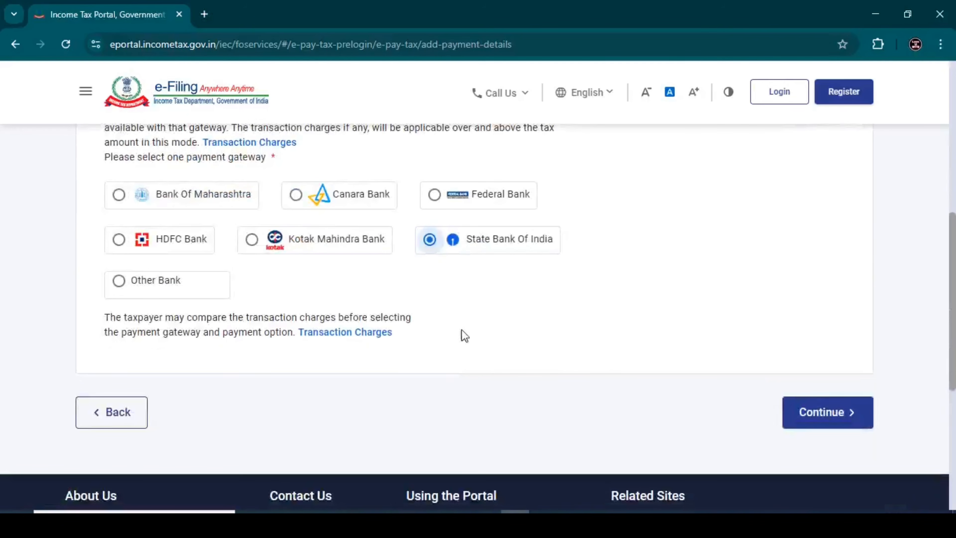
click(817, 412)
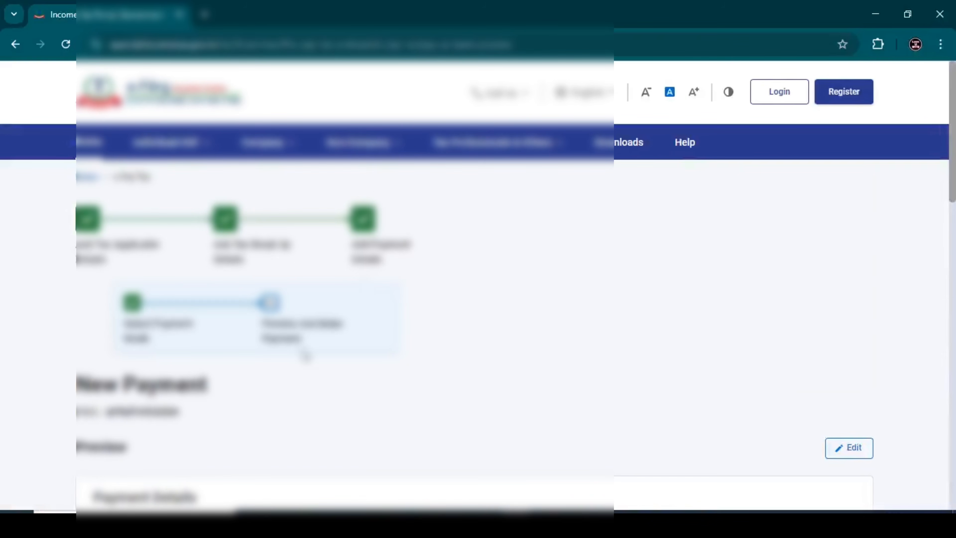
- Review the payment preview and choose to pay the fee immediately
scroll(395, 350, down, 4)
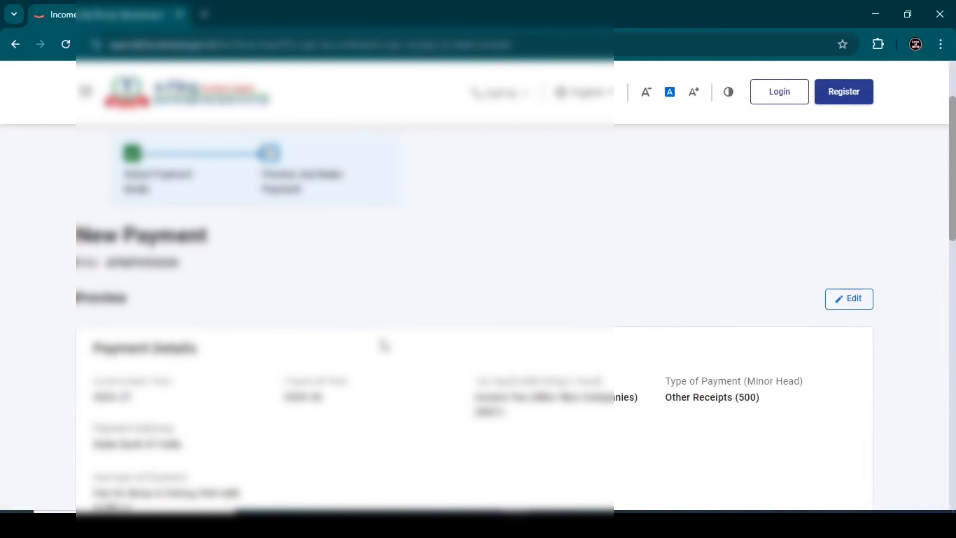
scroll(324, 334, down, 12)
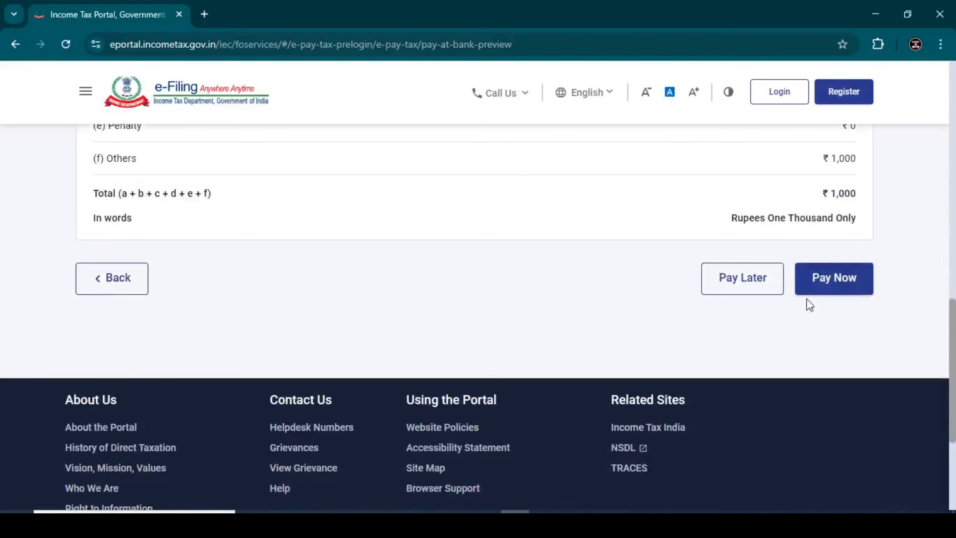
click(847, 328)
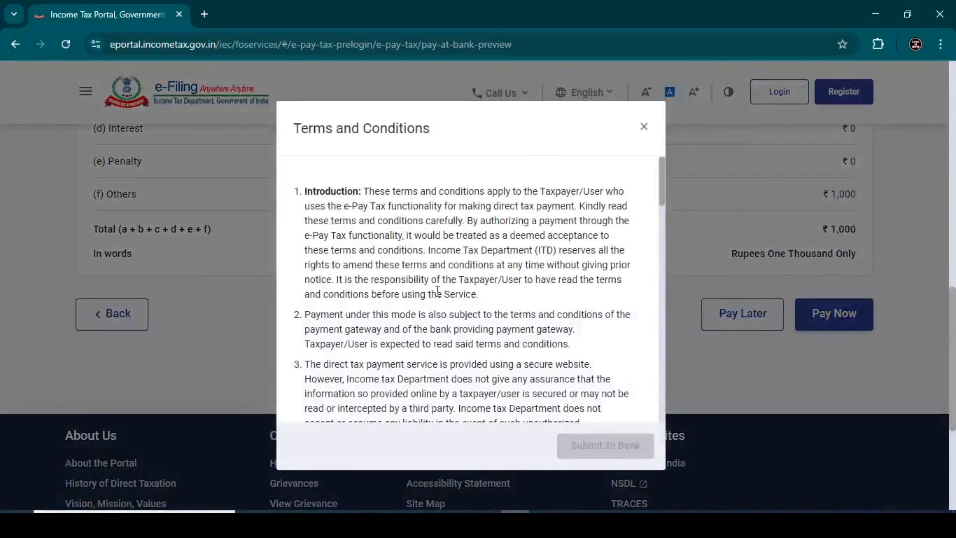
- Agree to the payment terms and conditions and submit the payment to the bank
scroll(448, 290, down, 2)
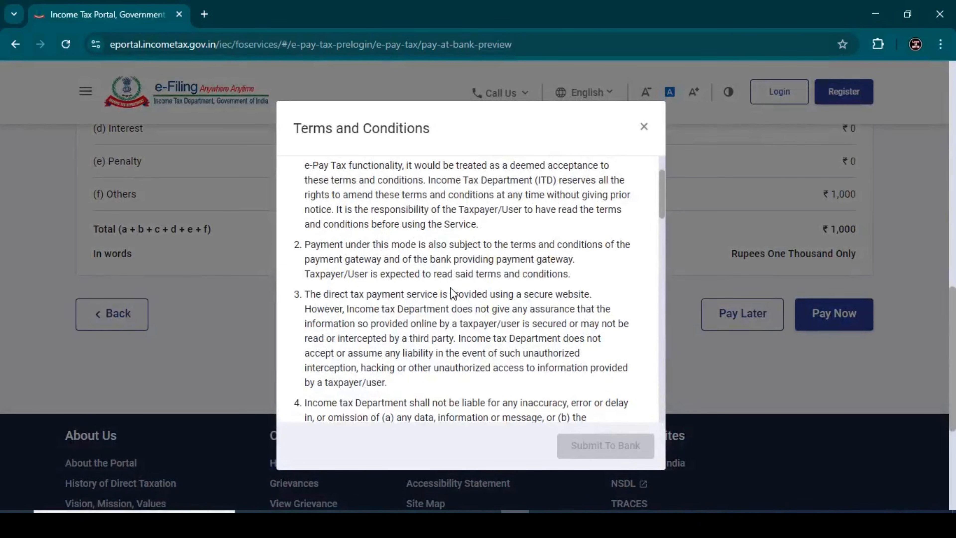
scroll(453, 293, down, 10)
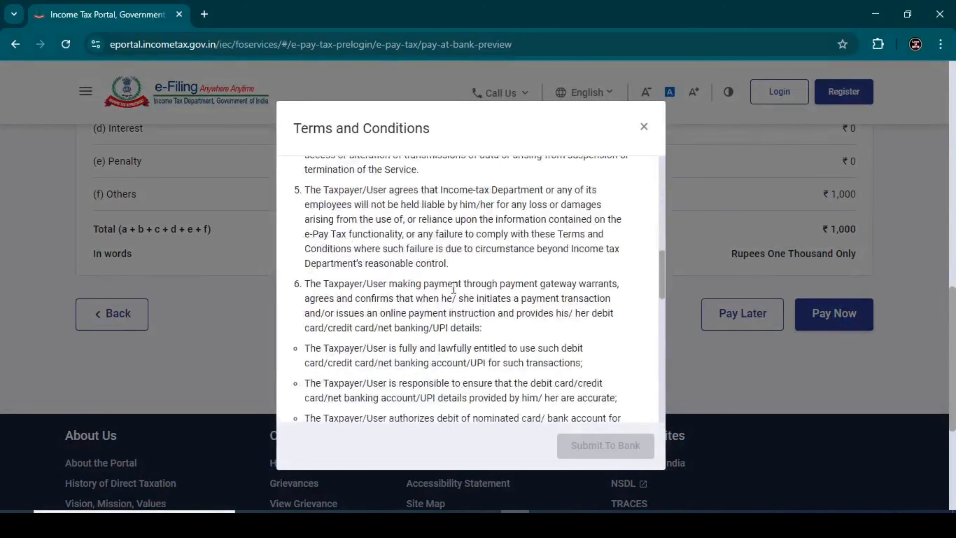
scroll(454, 290, down, 8)
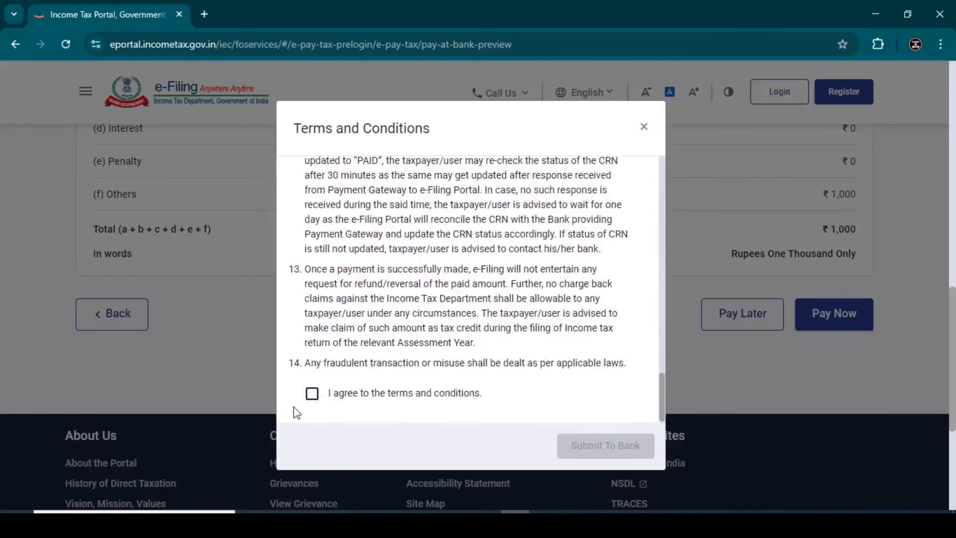
click(312, 394)
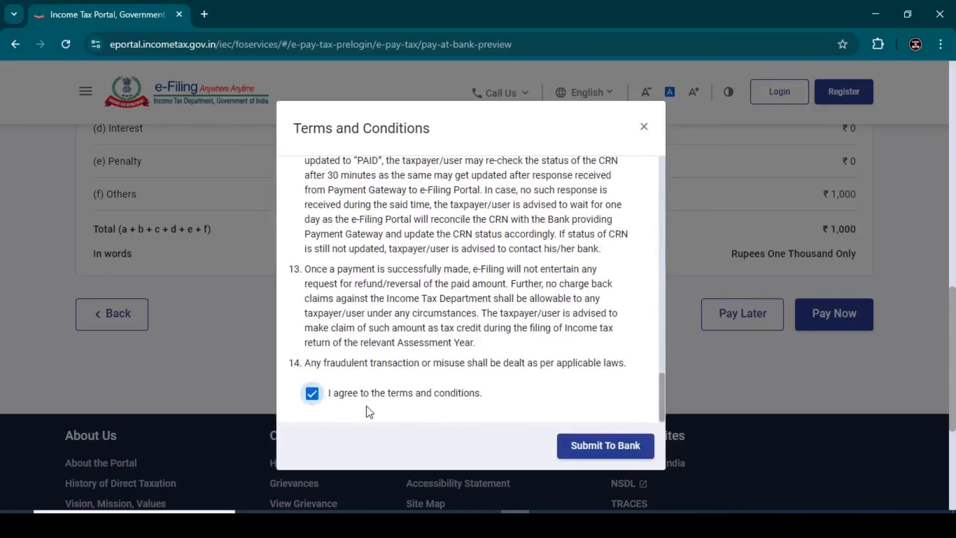
click(599, 446)
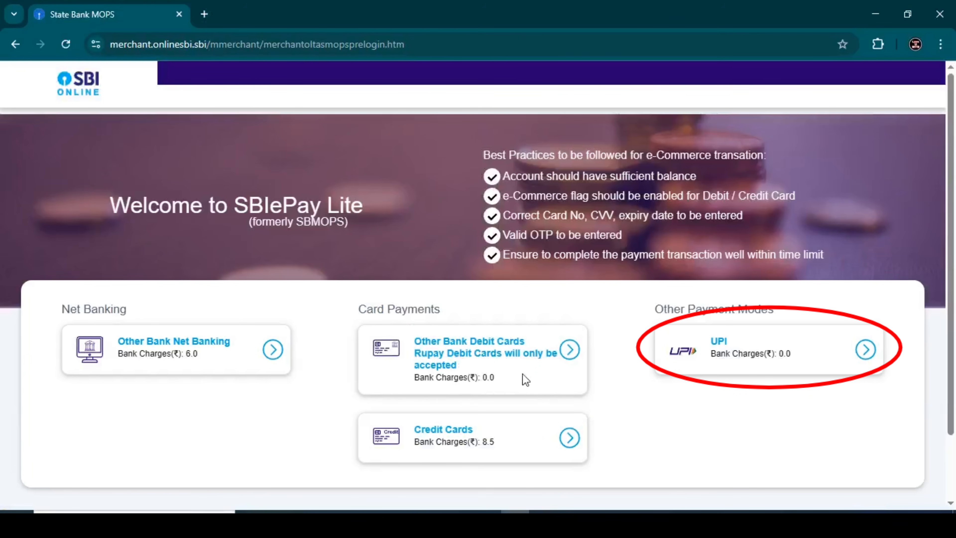
- Select UPI as the payment mode on the SBI page and generate a QR code for the payment
click(721, 353)
scroll(558, 339, down, 5)
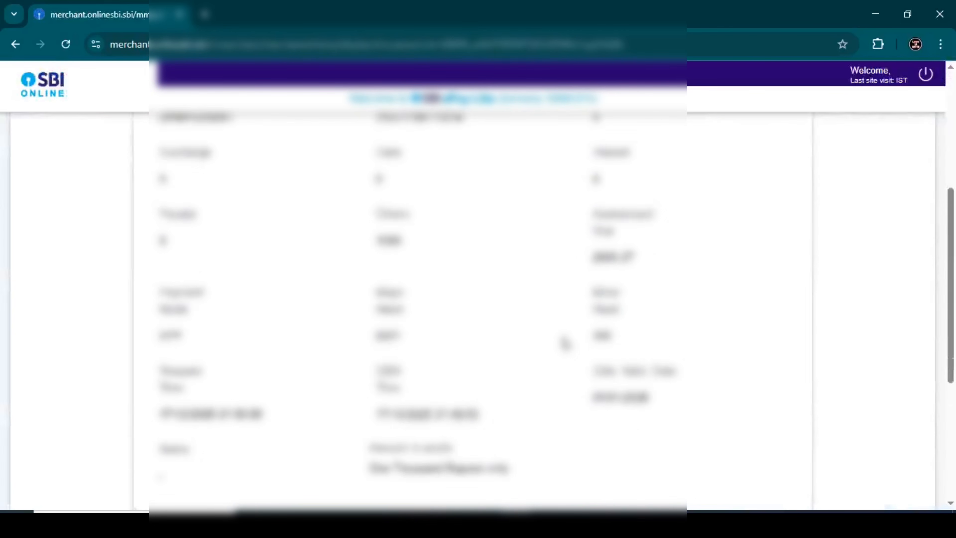
scroll(565, 343, down, 5)
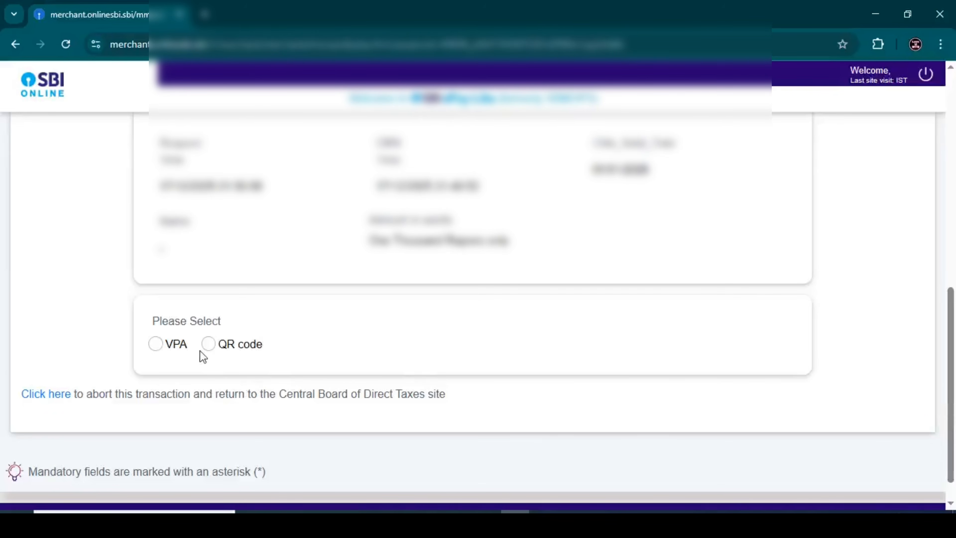
click(211, 347)
scroll(290, 360, down, 3)
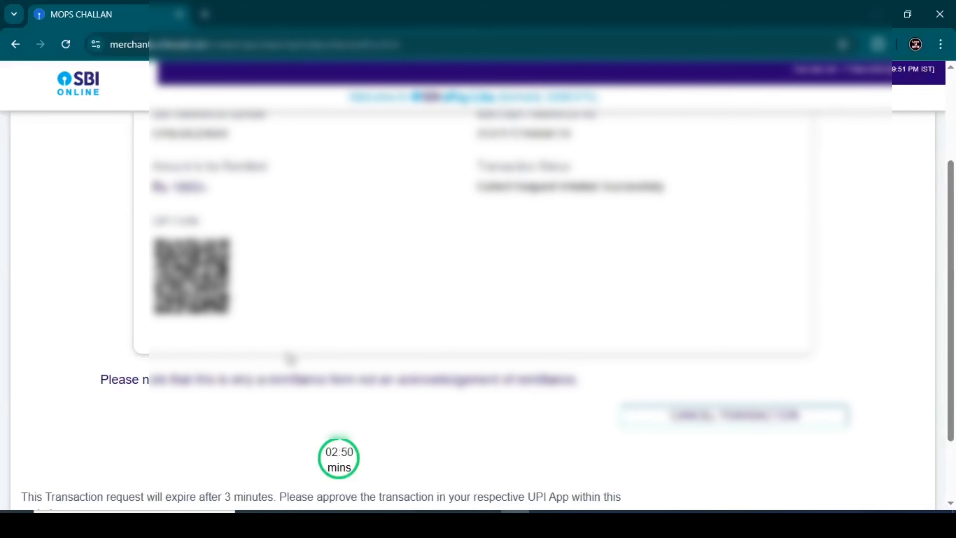
scroll(290, 359, up, 4)
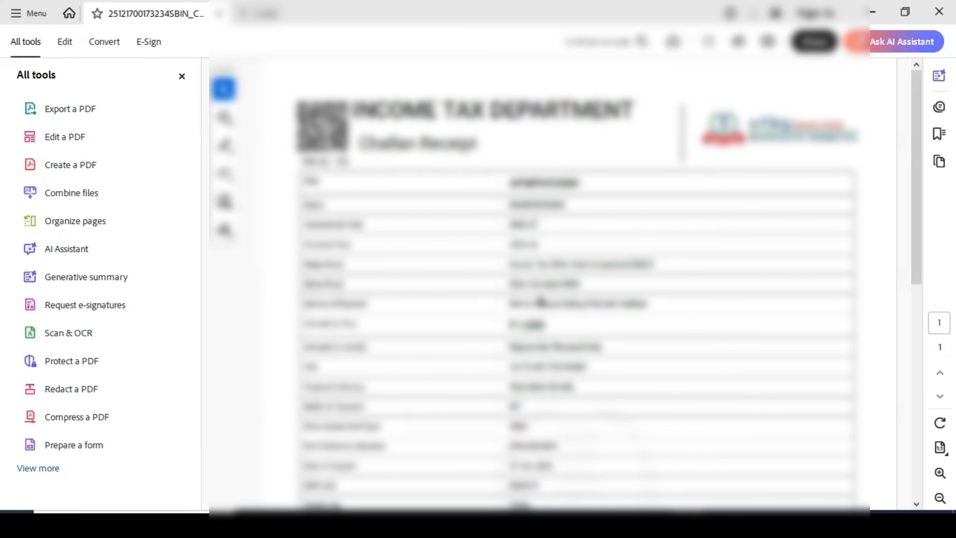
- Review the downloaded challan receipt from beginning to end and close it
scroll(541, 302, down, 10)
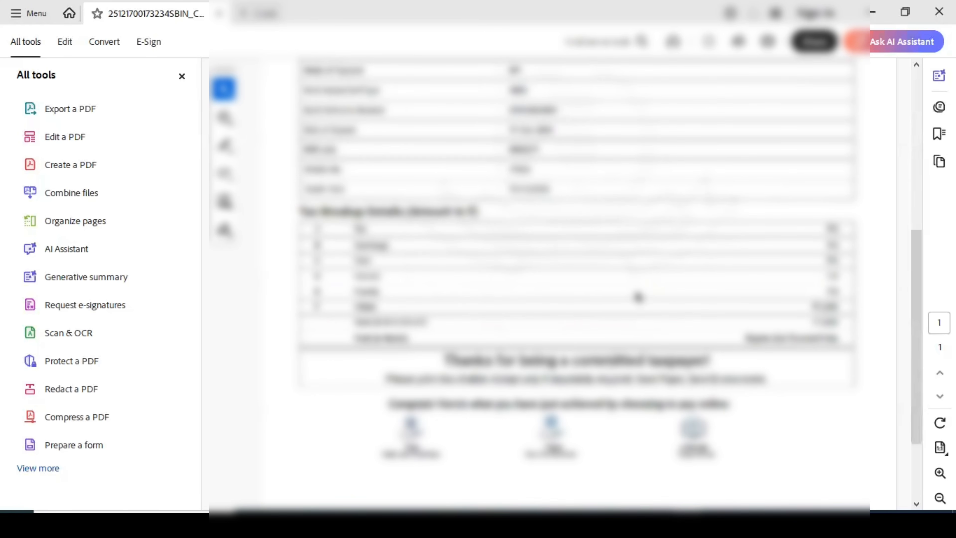
scroll(638, 298, up, 10)
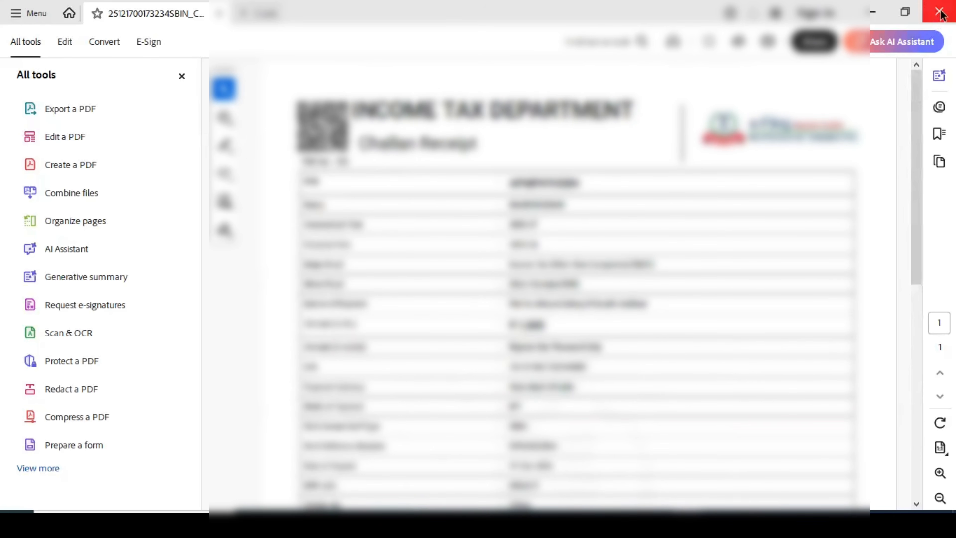
click(940, 13)
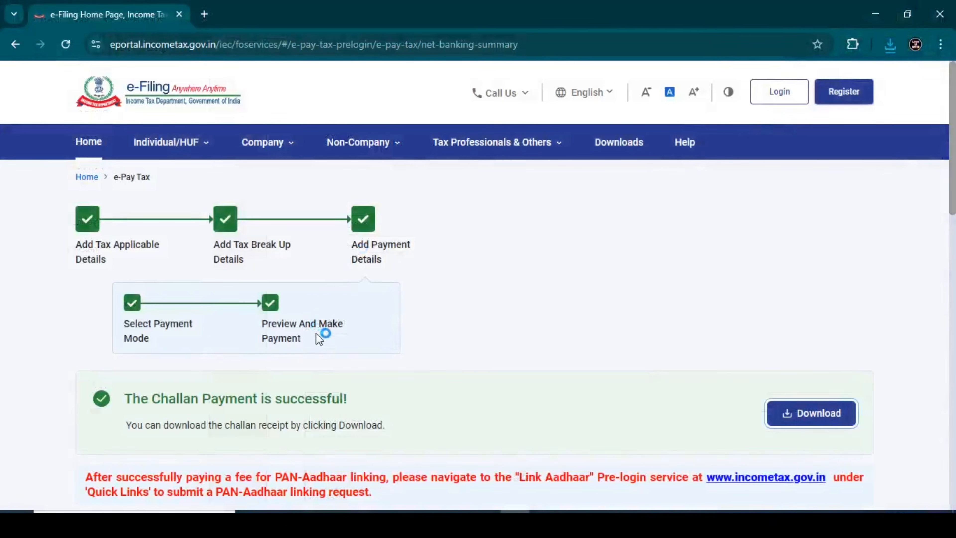
- Open the Link Aadhaar service from the quick links on the Income Tax e-Filing home page
scroll(319, 339, down, 1)
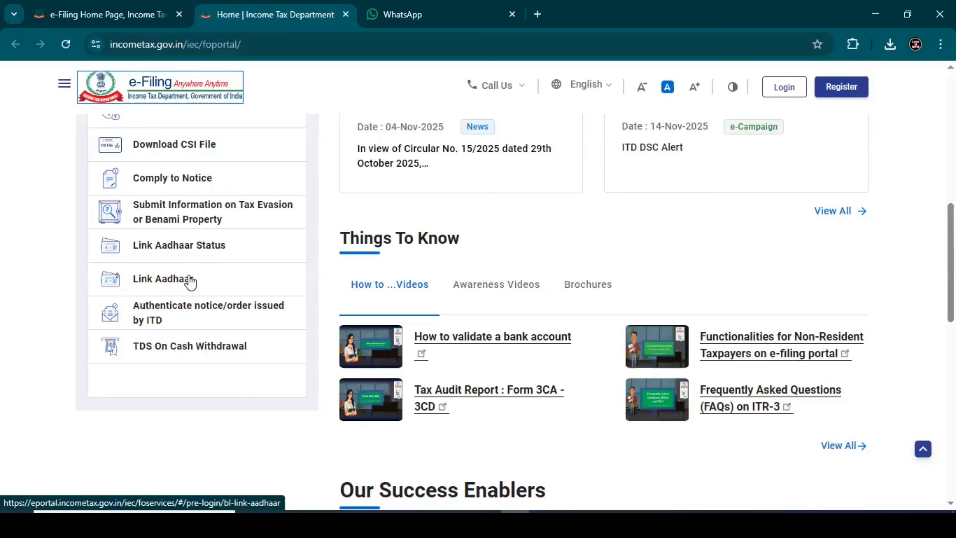
click(190, 280)
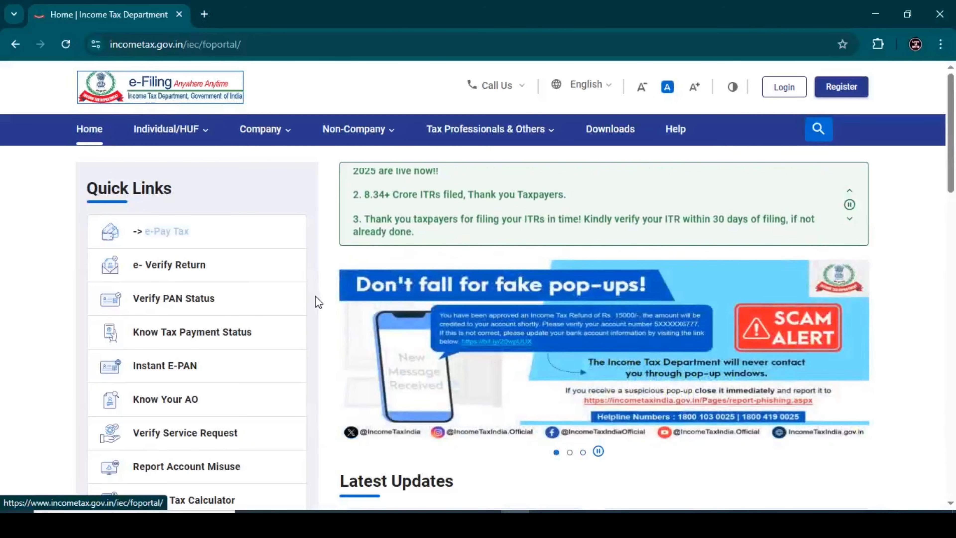
- Open Link Aadhaar Status from the home page's quick links and read the status message for the first PAN and Aadhaar number
scroll(273, 335, down, 5)
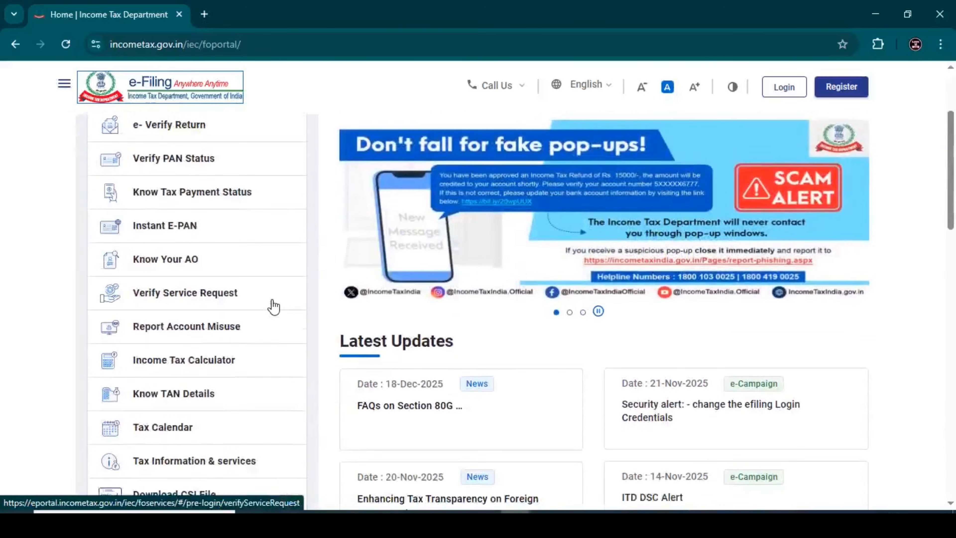
scroll(260, 303, down, 5)
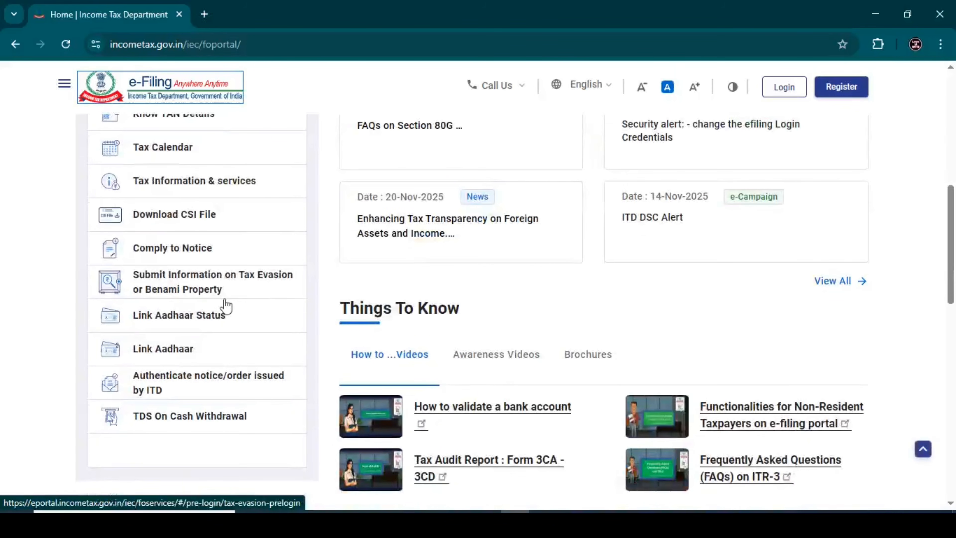
click(191, 324)
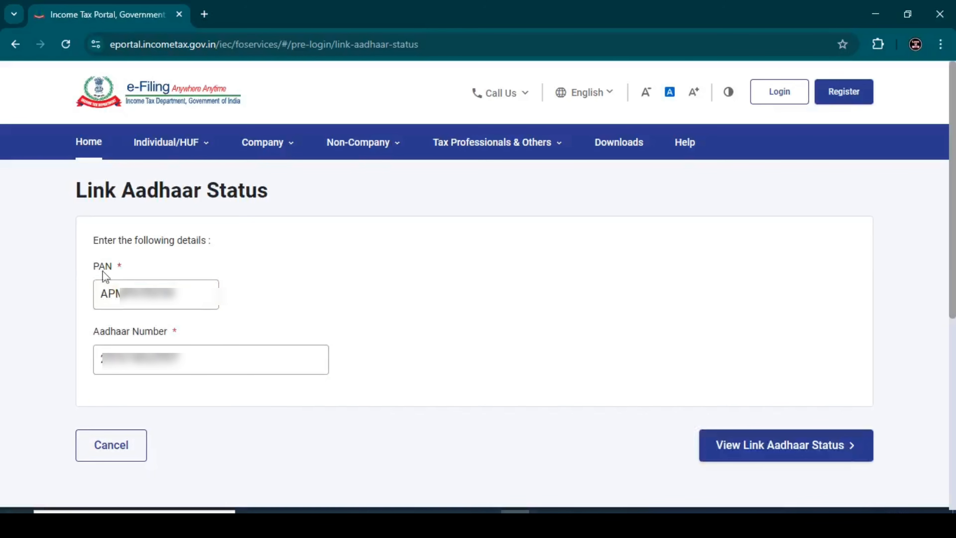
drag(293, 246, 502, 260)
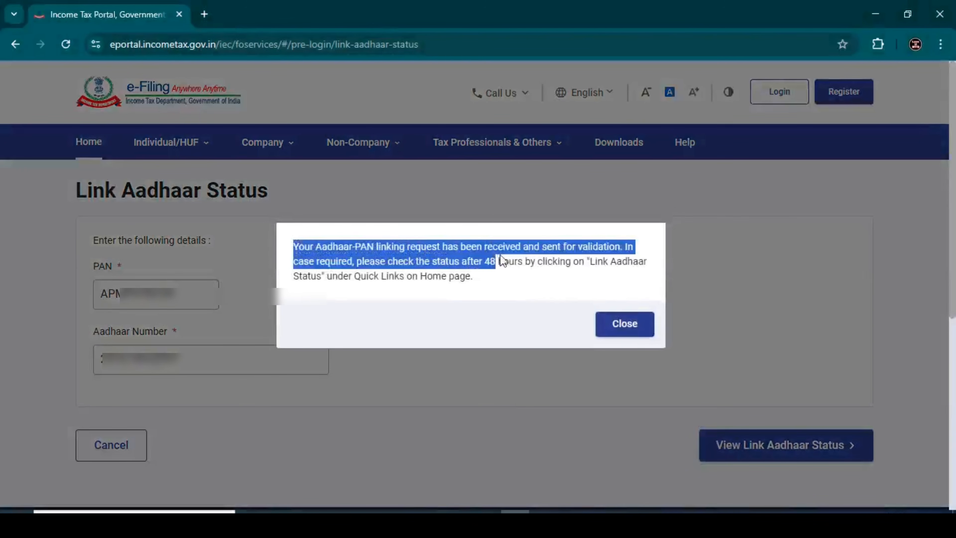
click(520, 342)
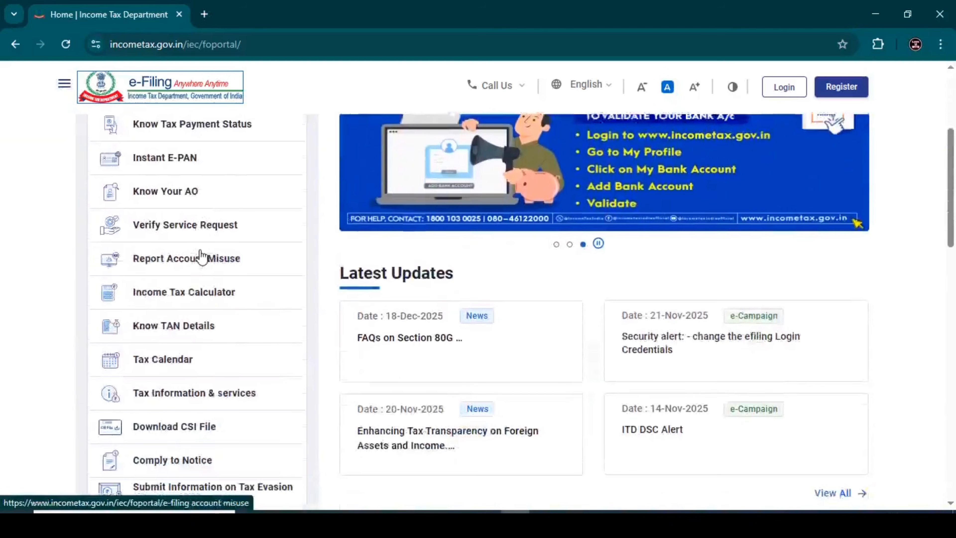
- Reopen Link Aadhaar Status from the home page, view the status for another PAN and Aadhaar number, and read the message
scroll(199, 264, down, 5)
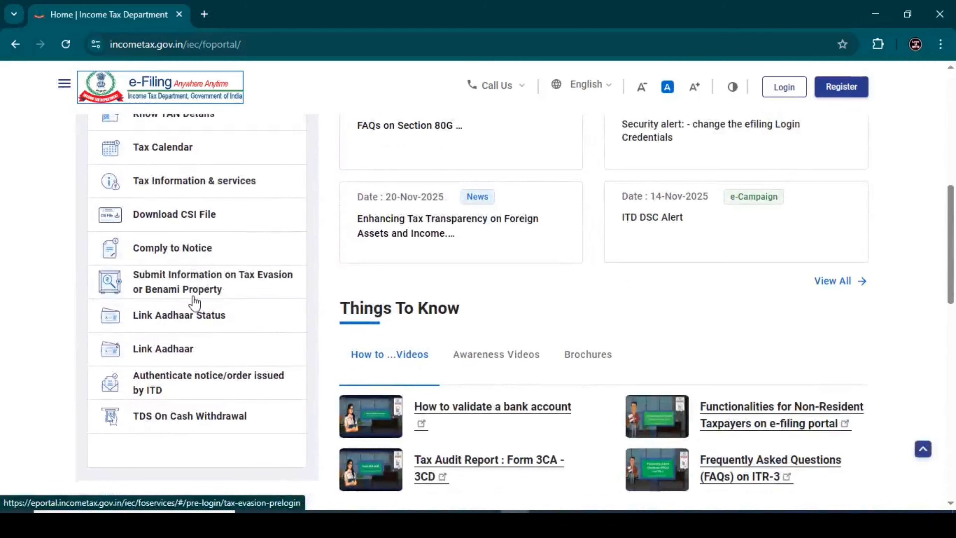
click(203, 321)
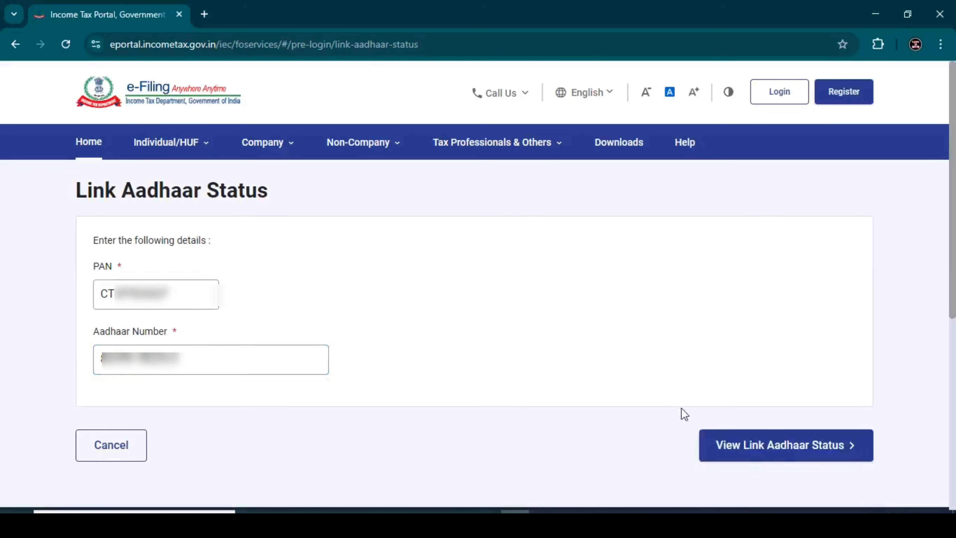
click(742, 440)
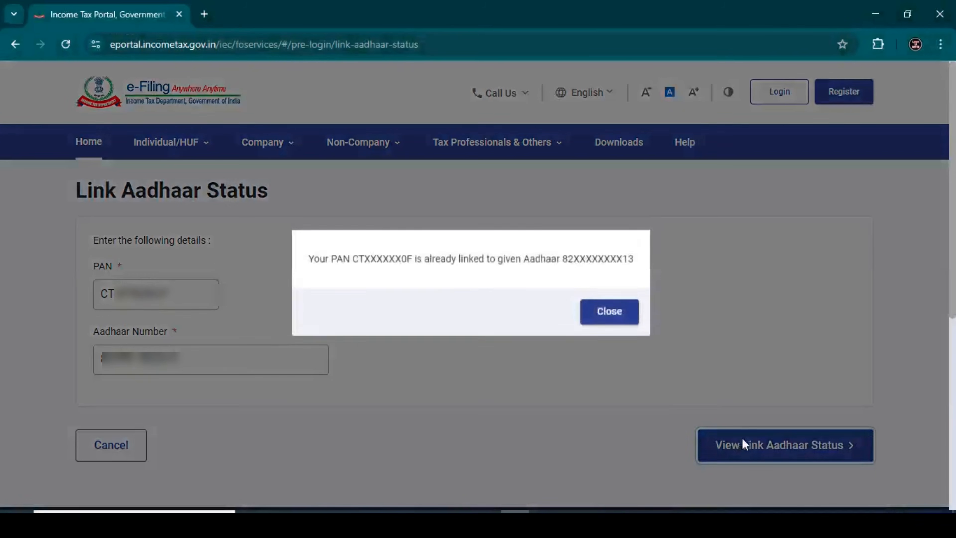
drag(307, 267, 647, 277)
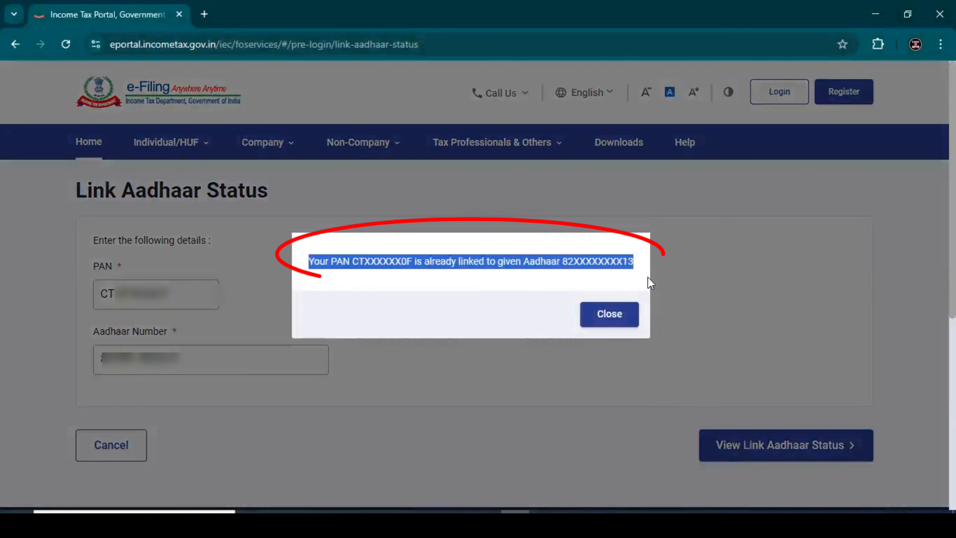
click(302, 274)
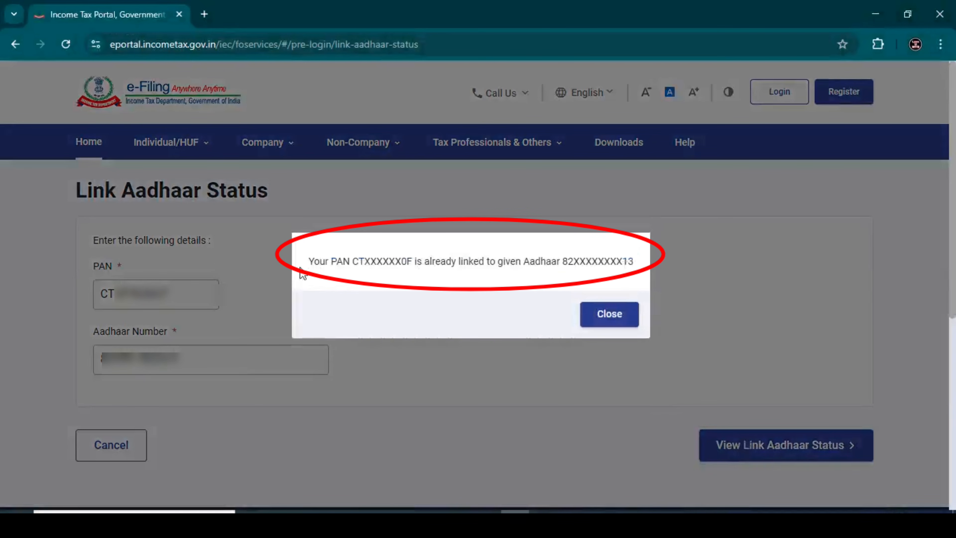